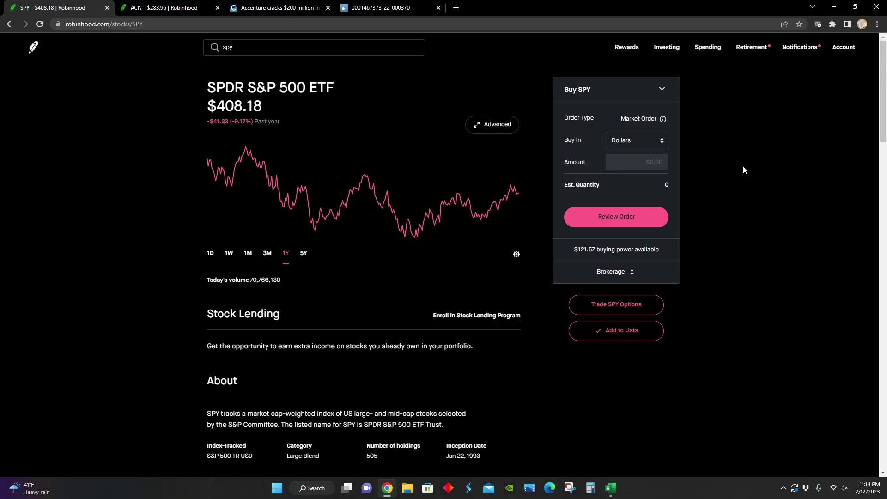
Compare the five-year price charts of Accenture (ACN) and the SPDR S&P 500 ETF (SPY)
click(166, 7)
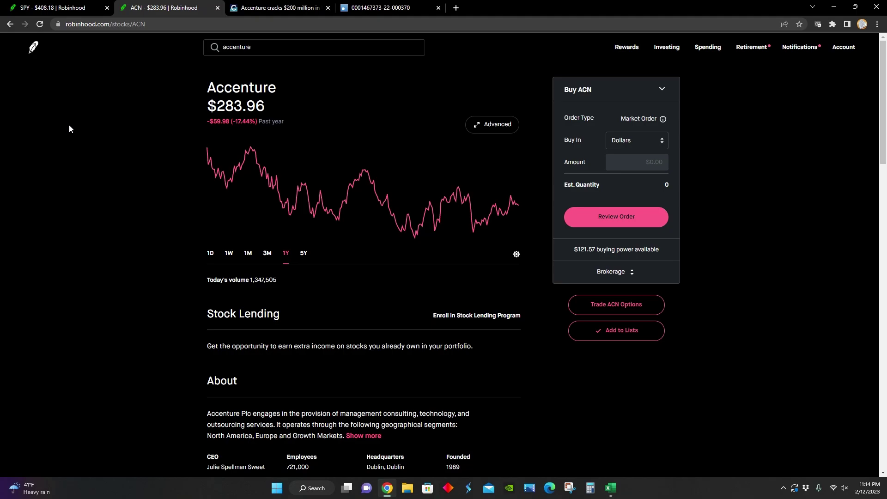
click(304, 253)
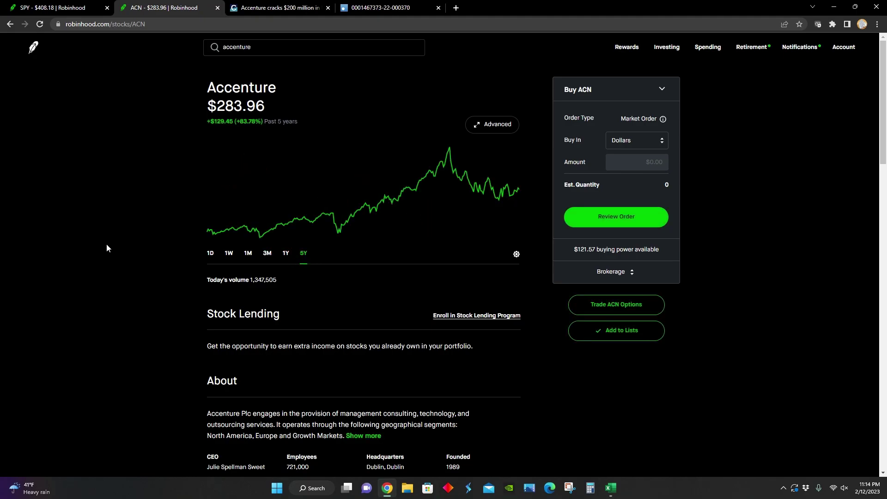
key(ctrl+shift+Tab)
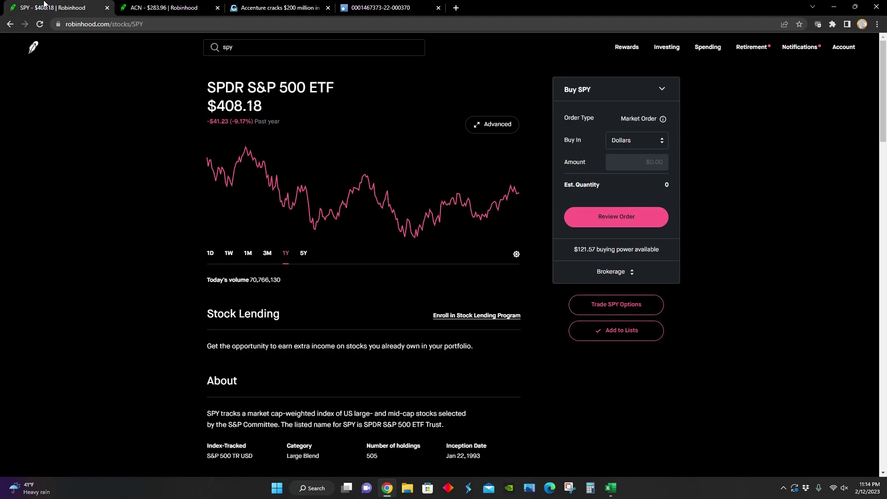
click(309, 258)
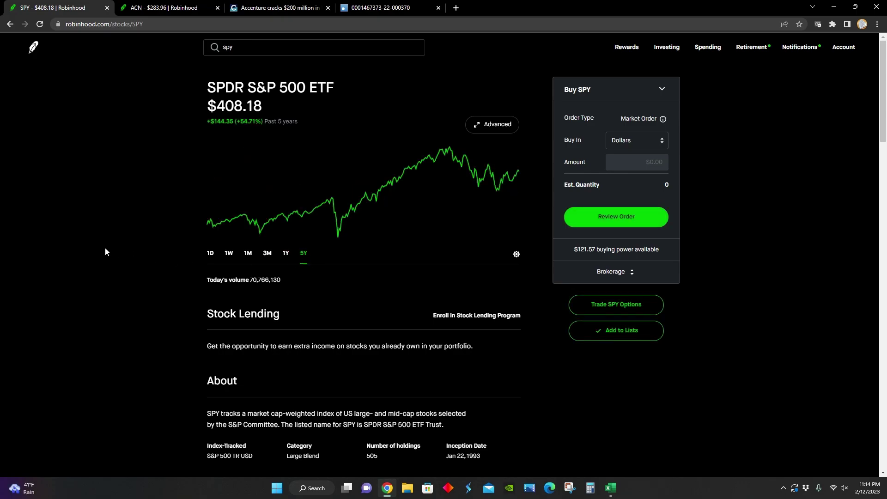
key(ctrl+Tab)
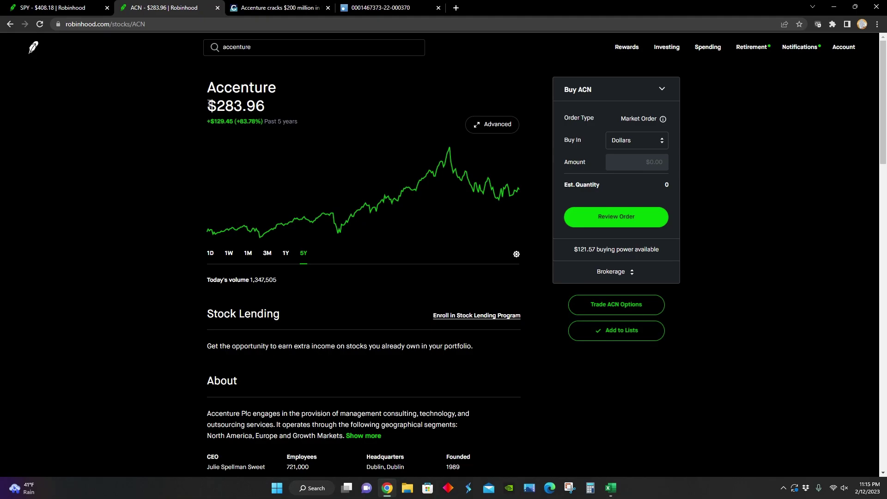
Read the Consultancy.com.au article on Accenture's New Zealand revenue, including its paragraphs on global revenues and the consulting business
click(285, 14)
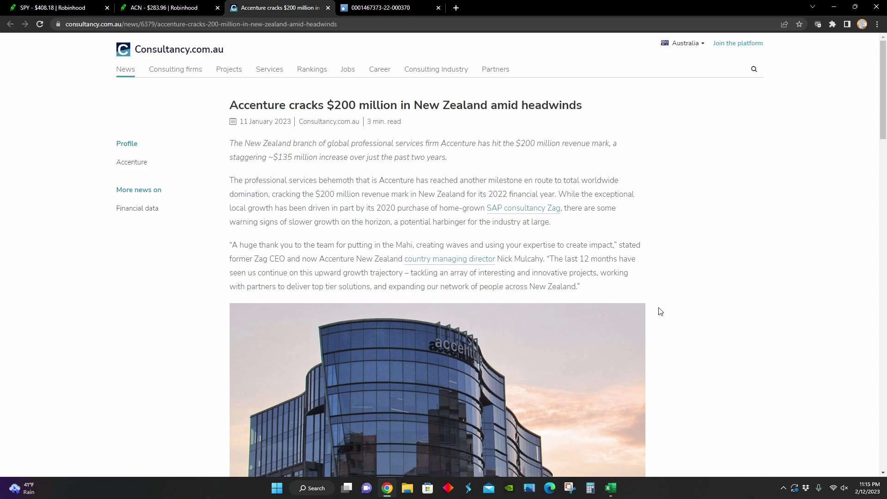
scroll(675, 312, down, 3)
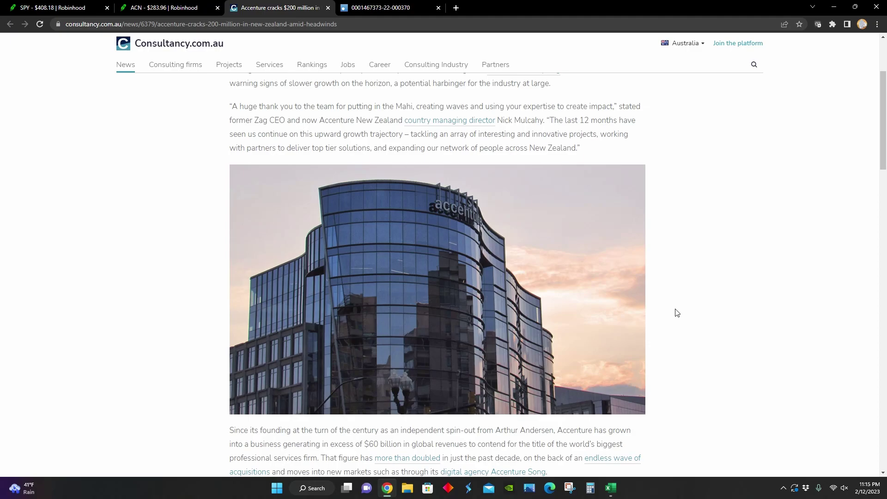
scroll(676, 311, down, 5)
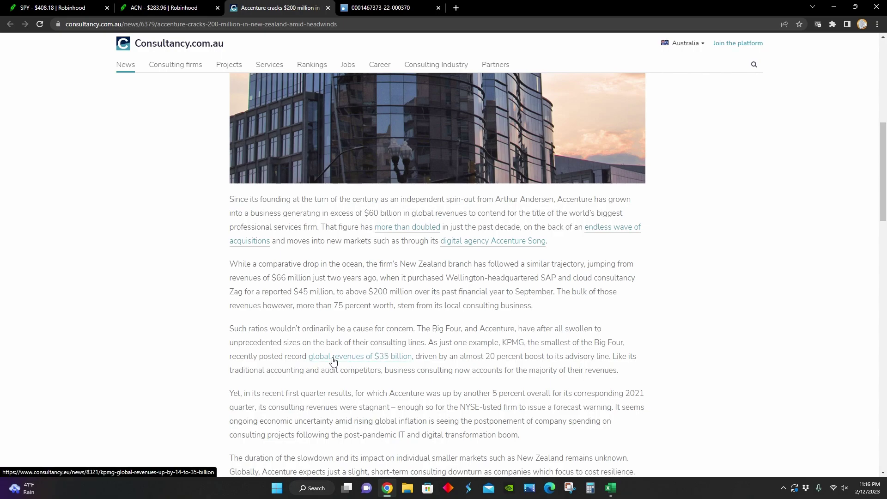
scroll(333, 361, up, 7)
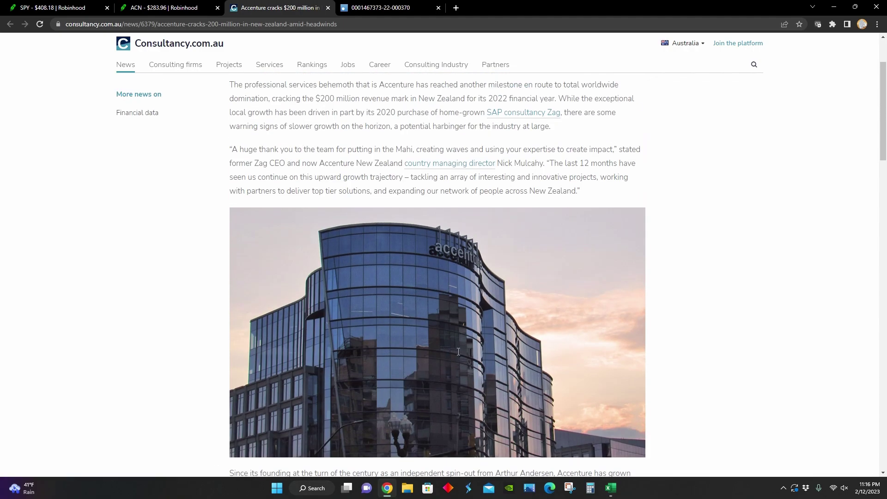
scroll(457, 354, up, 1)
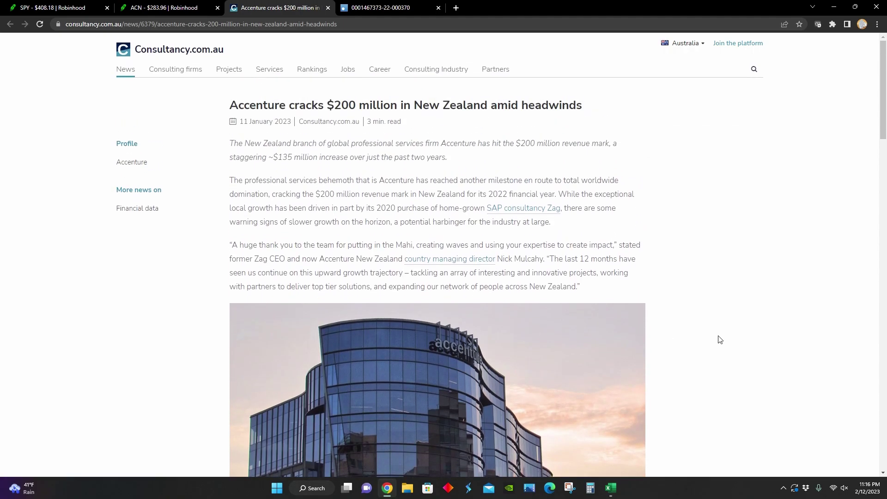
scroll(338, 322, down, 5)
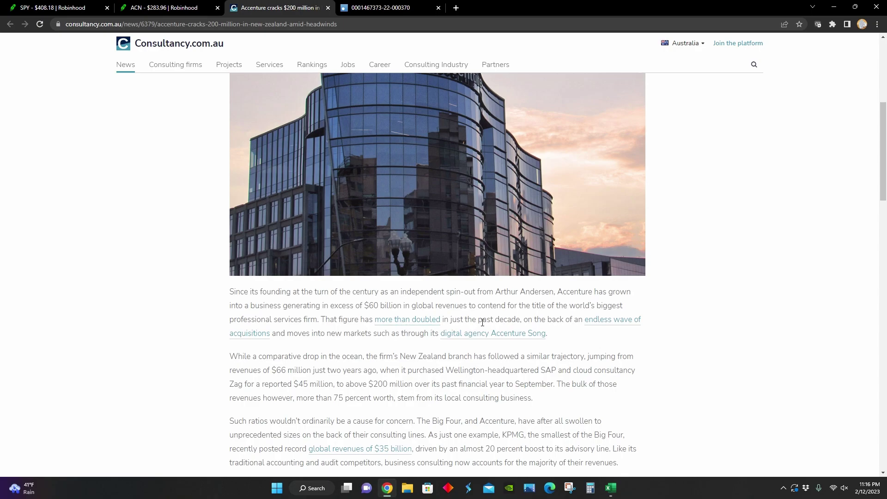
scroll(462, 326, down, 2)
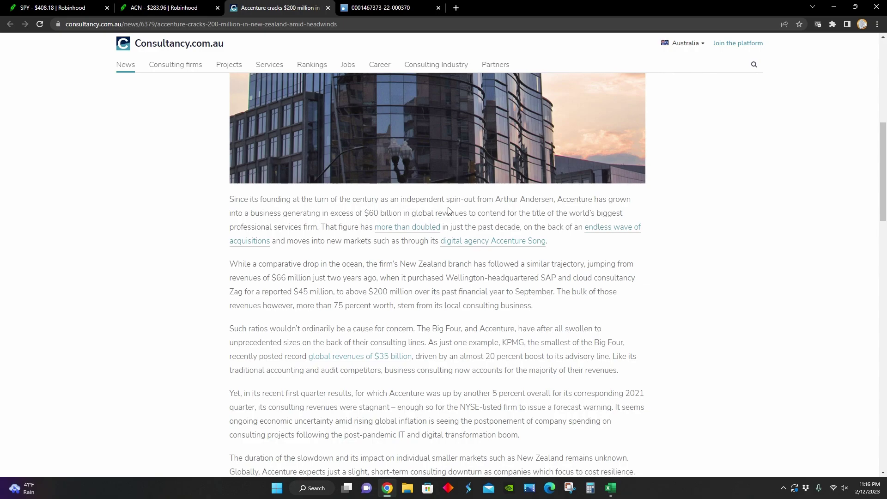
scroll(668, 193, up, 5)
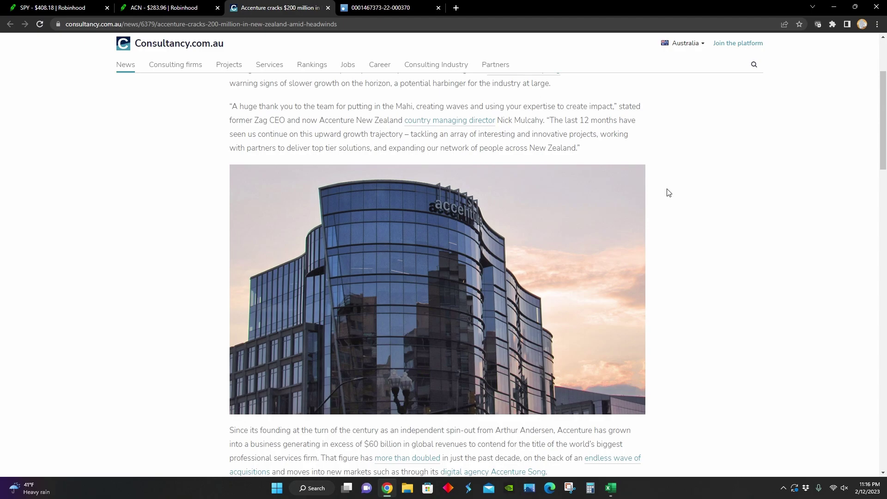
scroll(670, 193, up, 3)
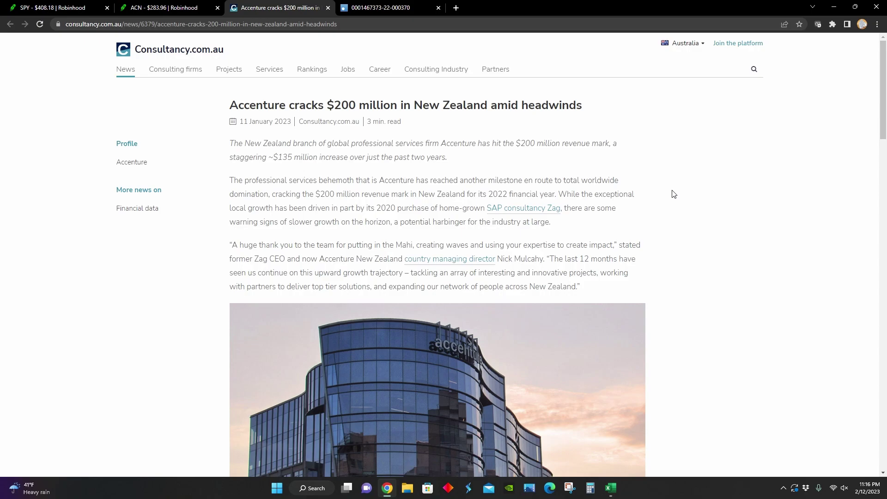
Examine the consolidated balance sheet in Accenture's Form 10-Q, from current assets through liabilities to shareholders' equity
click(386, 8)
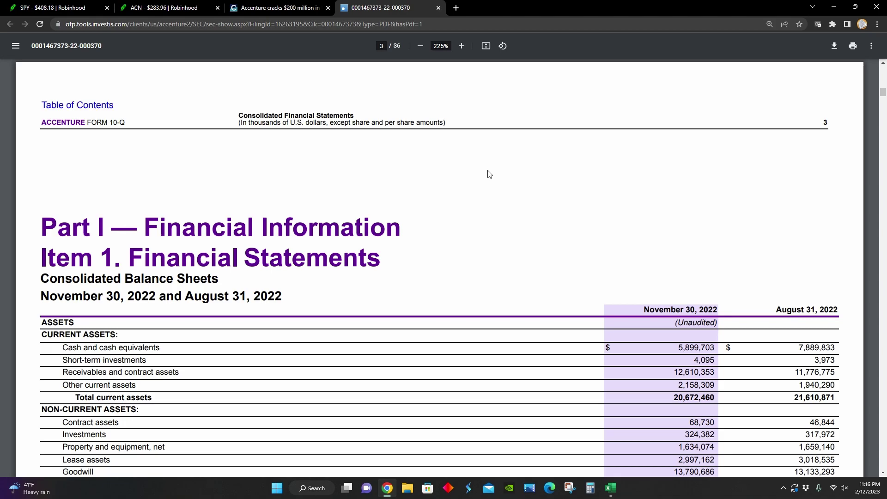
scroll(488, 174, down, 4)
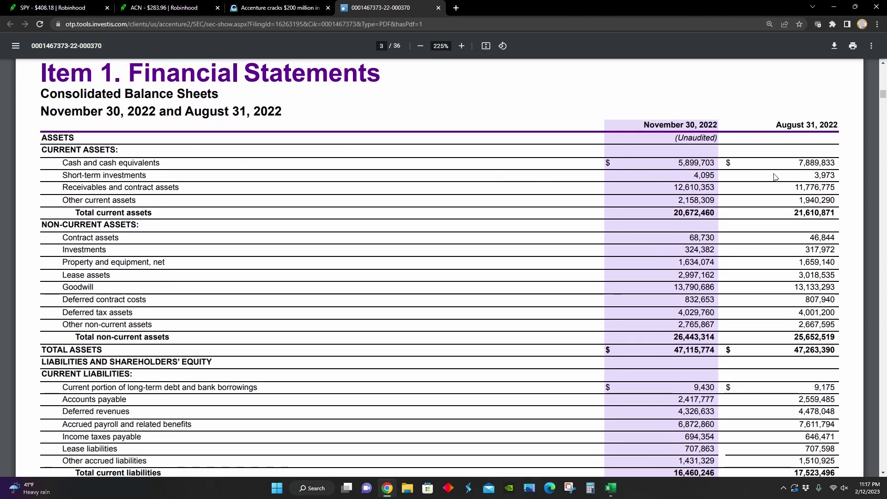
scroll(775, 177, down, 1)
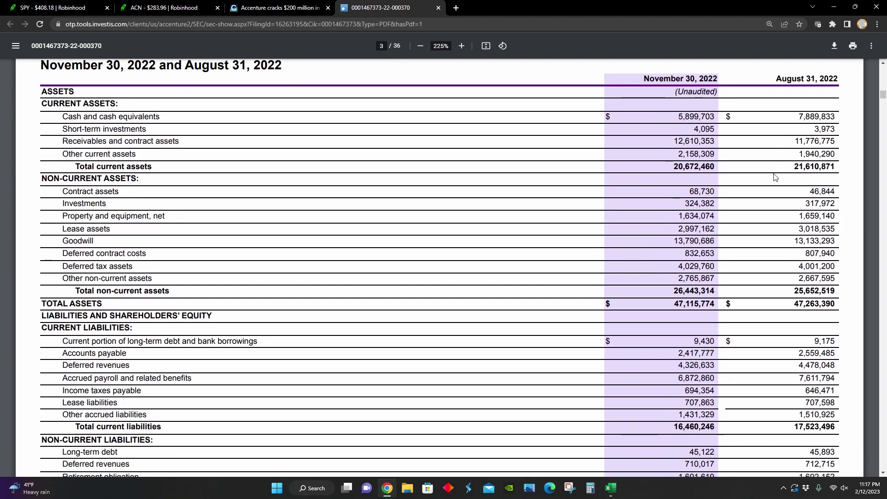
scroll(772, 177, down, 1)
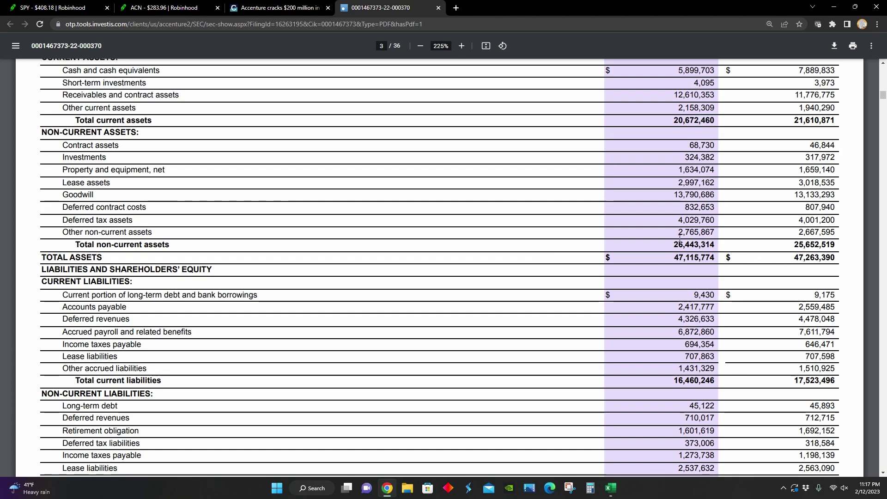
scroll(521, 279, down, 3)
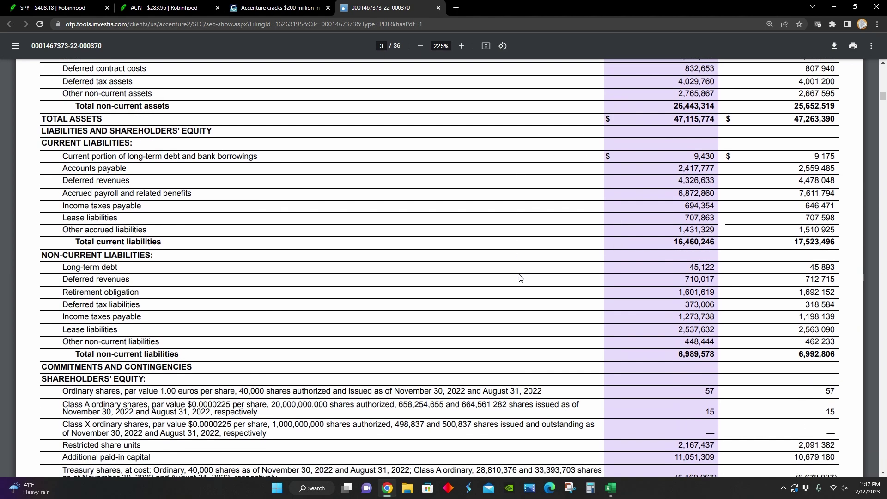
scroll(521, 279, down, 2)
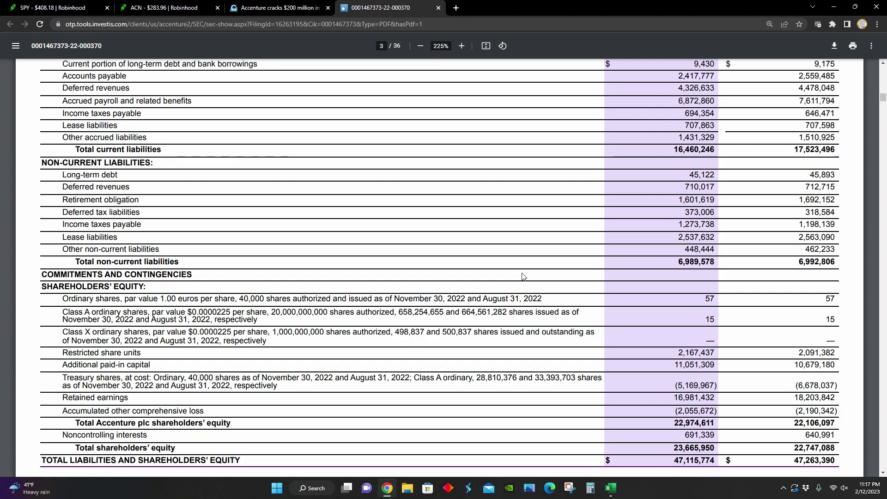
scroll(523, 277, down, 2)
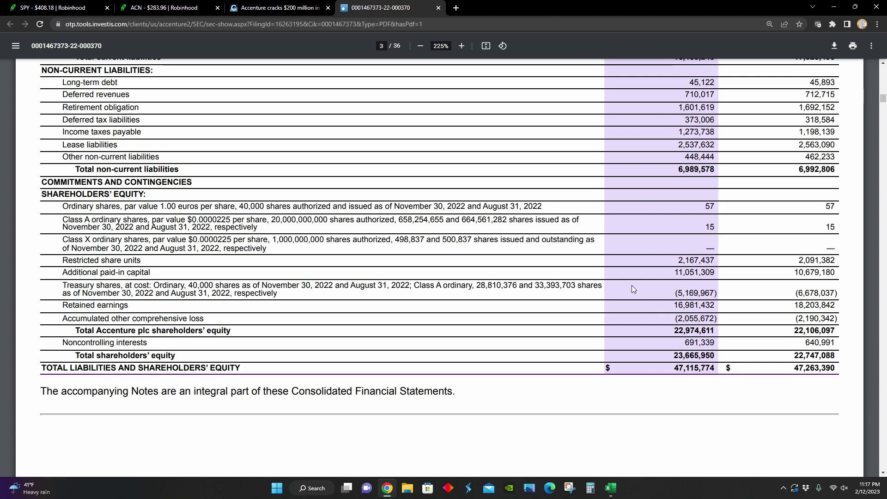
Review the 10-Q's consolidated income statement, covering revenues, operating expenses, net income, earnings per share and dividends
scroll(632, 289, down, 10)
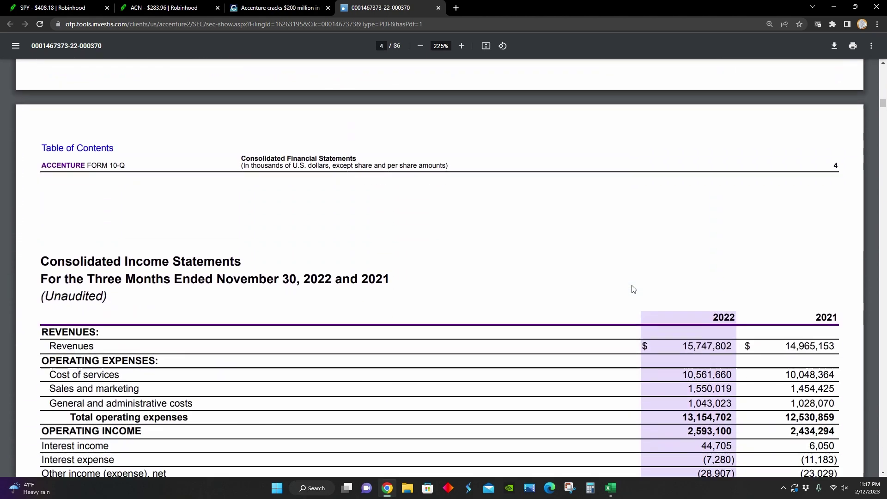
scroll(632, 289, down, 3)
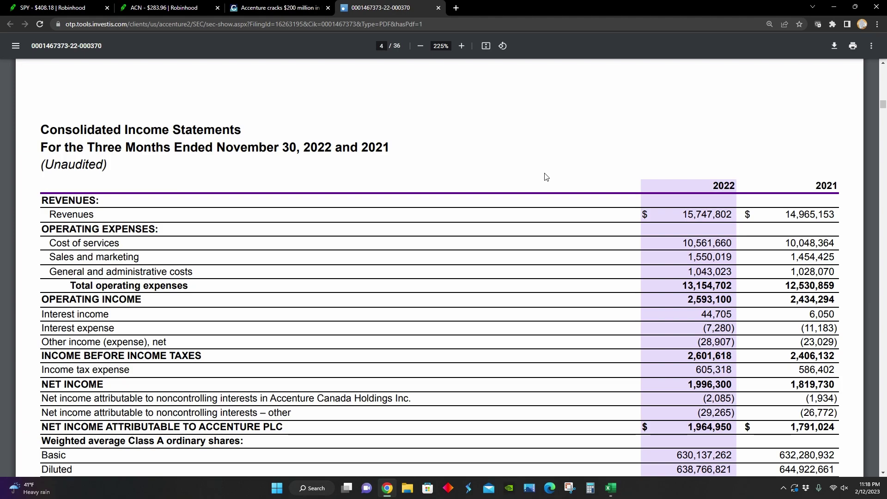
scroll(552, 217, down, 2)
scroll(552, 217, down, 1)
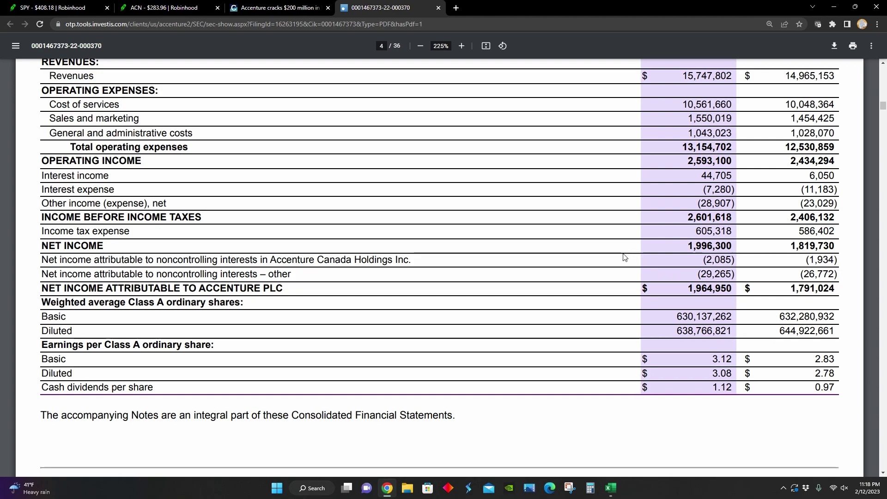
scroll(624, 258, up, 2)
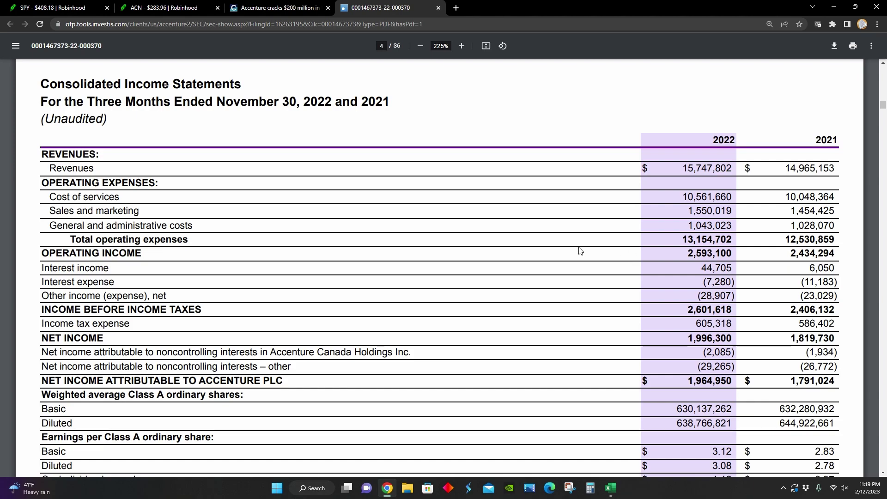
scroll(580, 251, down, 1)
scroll(580, 251, up, 1)
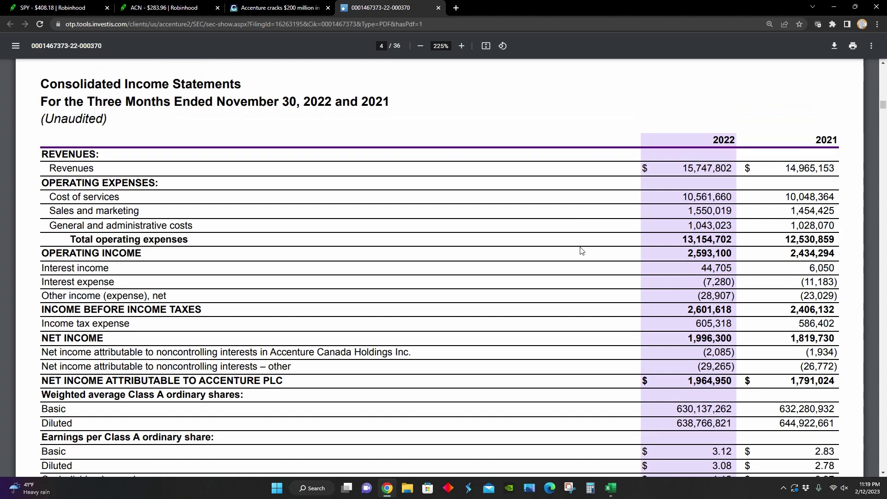
scroll(598, 246, down, 3)
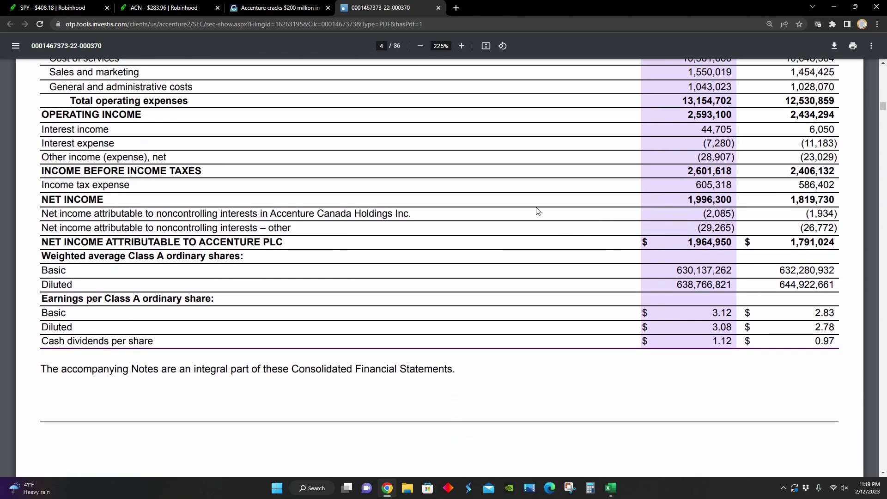
Go to page 8 of the 10-Q and examine the operating, investing and financing sections of the cash flows statement
click(381, 46)
text(8)
key(Return)
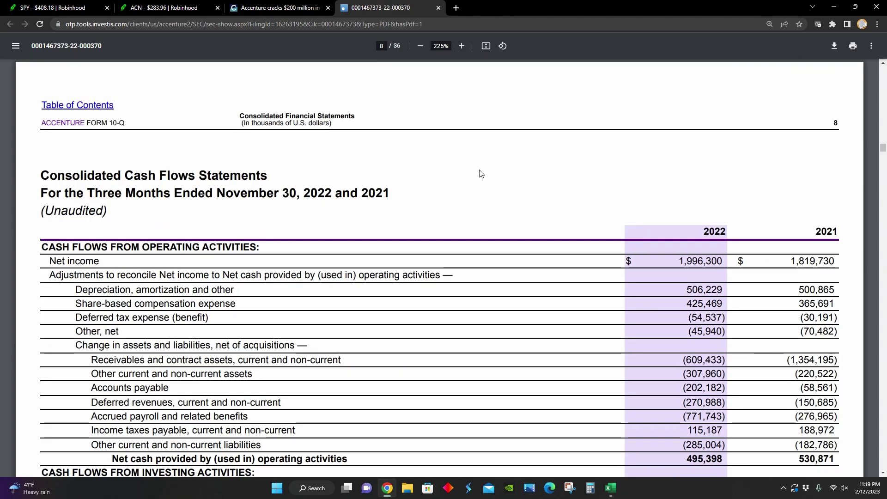
scroll(482, 173, down, 2)
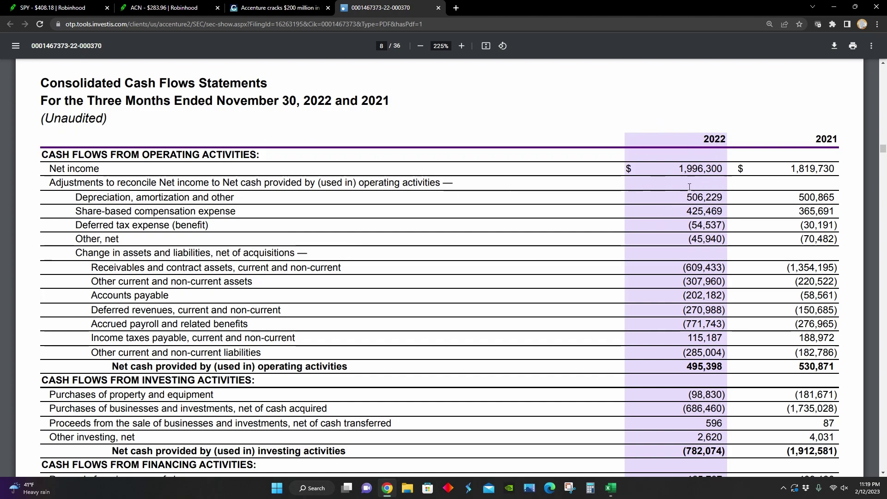
scroll(693, 293, down, 1)
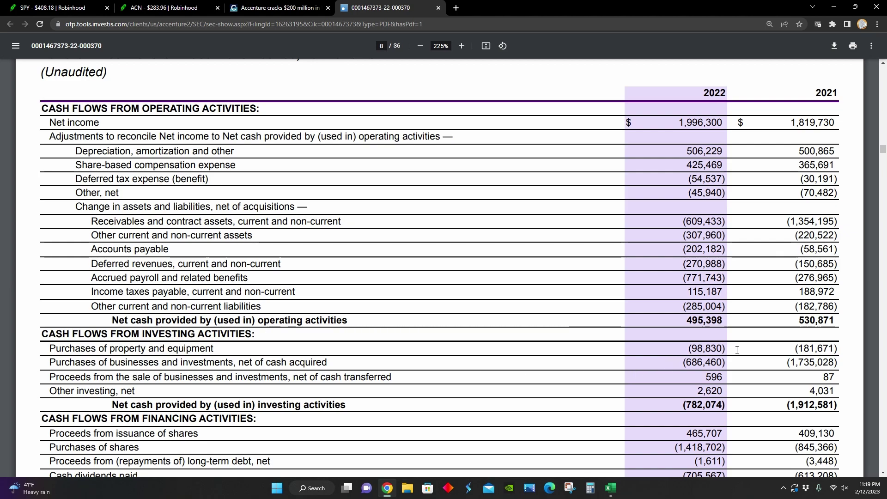
scroll(180, 236, down, 4)
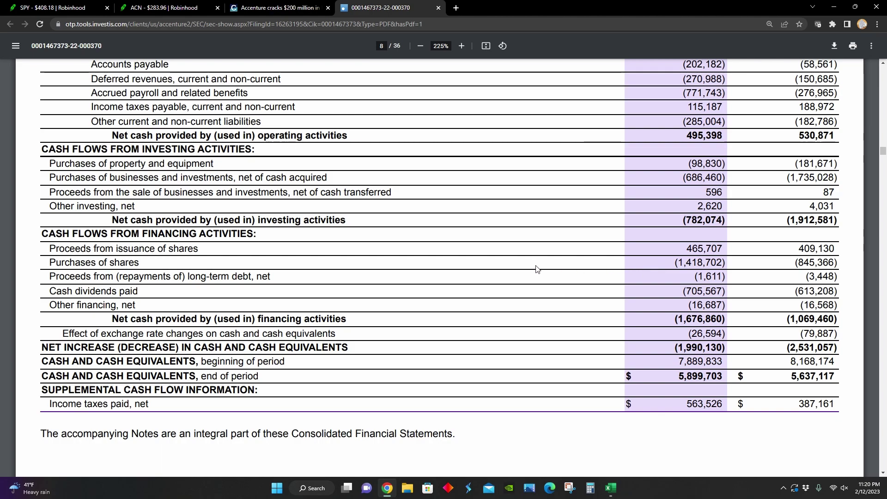
scroll(537, 269, up, 1)
scroll(538, 269, up, 3)
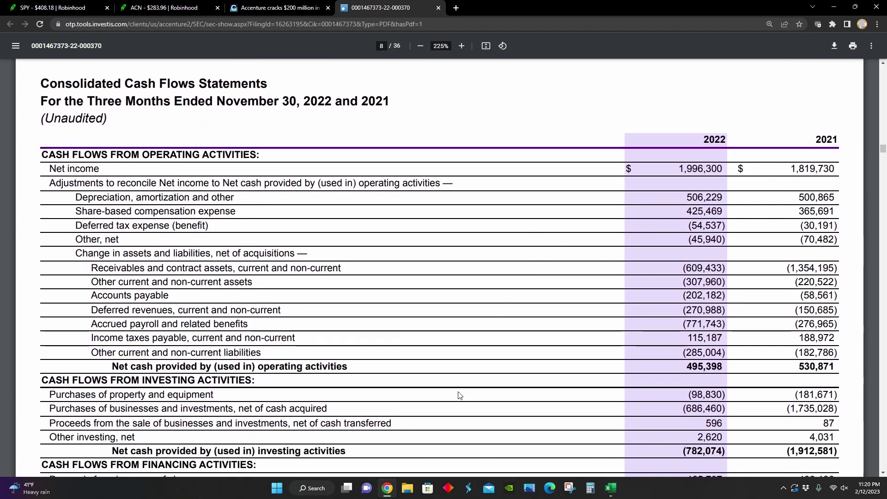
Switch to the Accenture valuation workbook in Excel and inspect the years 1-5 growth rate and year 1 free cash flow inputs
key(alt+Tab)
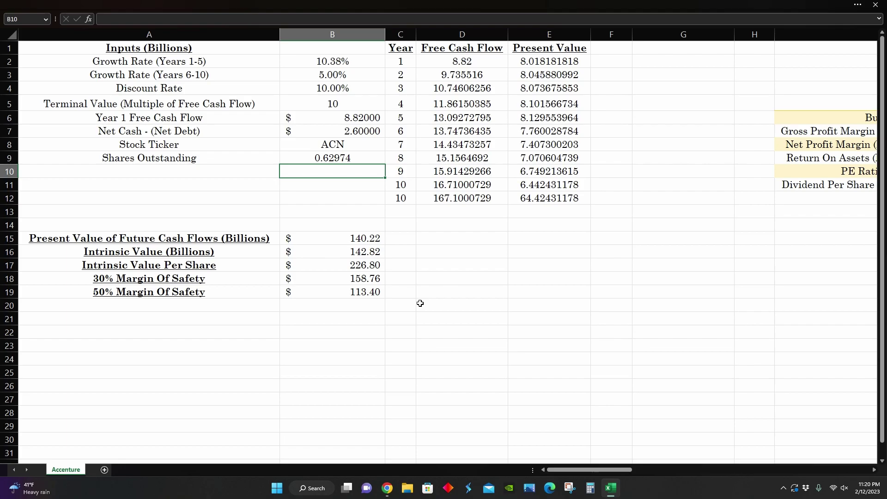
click(361, 59)
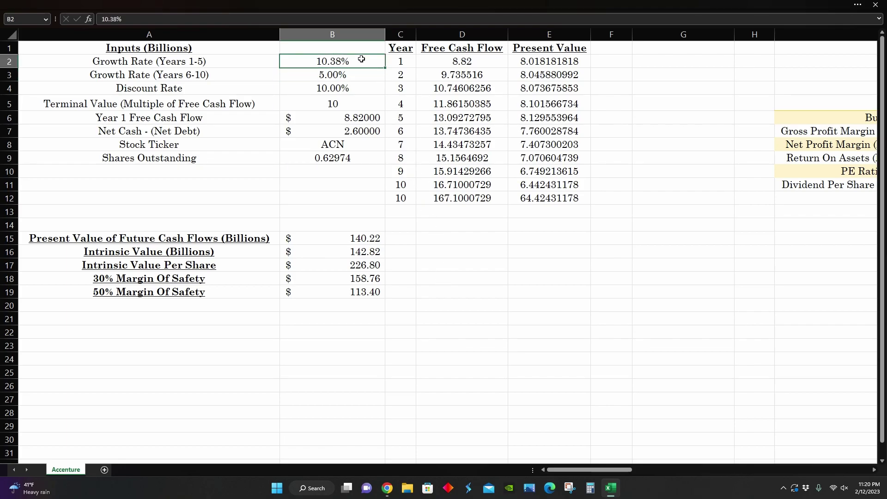
click(376, 119)
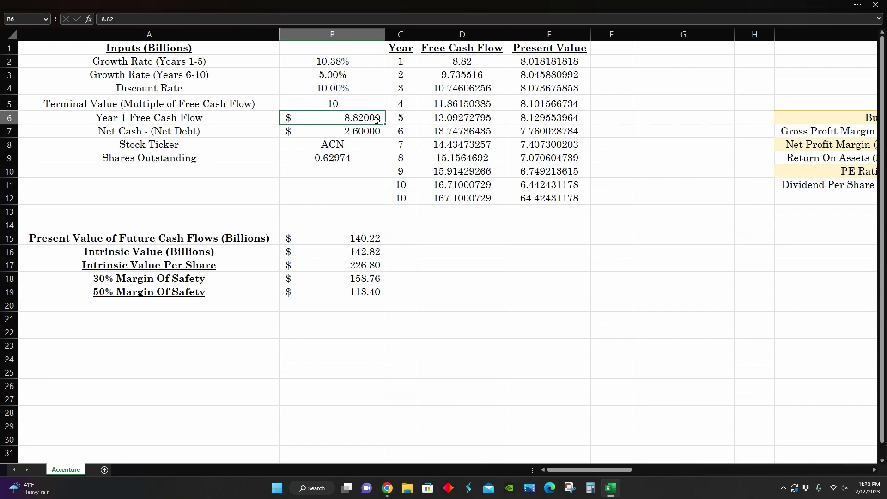
Inspect the net cash, shares outstanding and intrinsic value per share cells in the Accenture valuation sheet
click(363, 135)
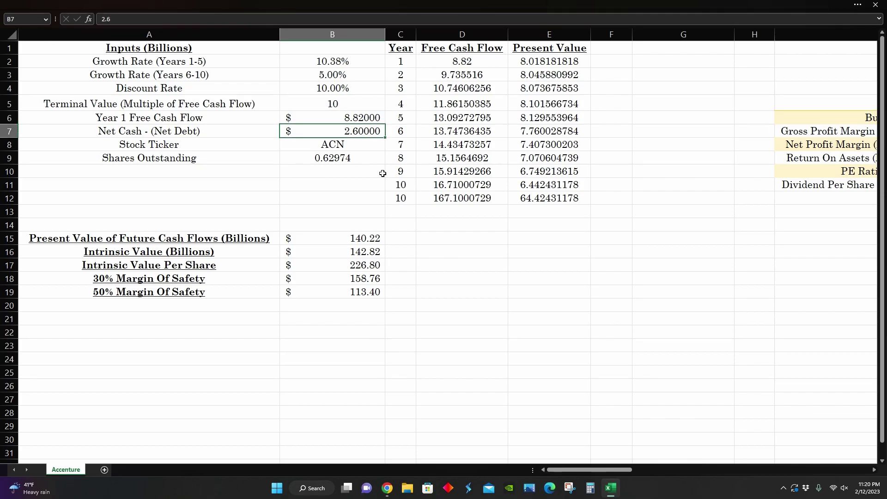
click(379, 155)
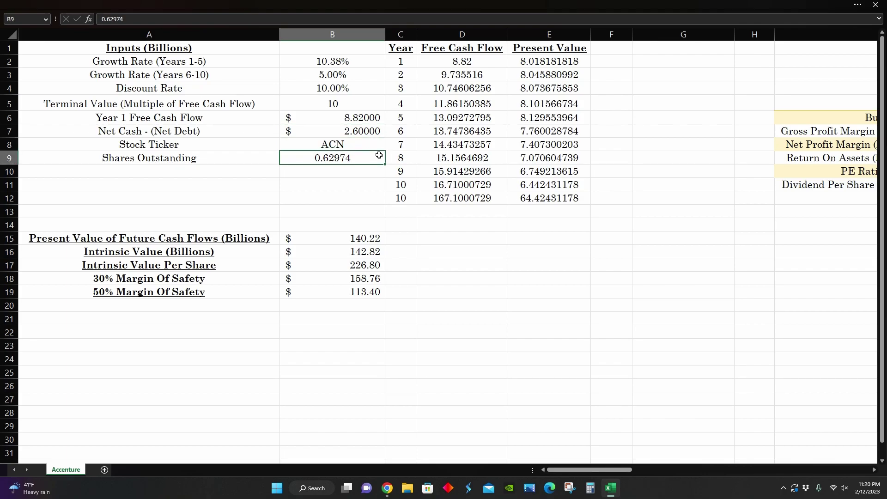
click(342, 265)
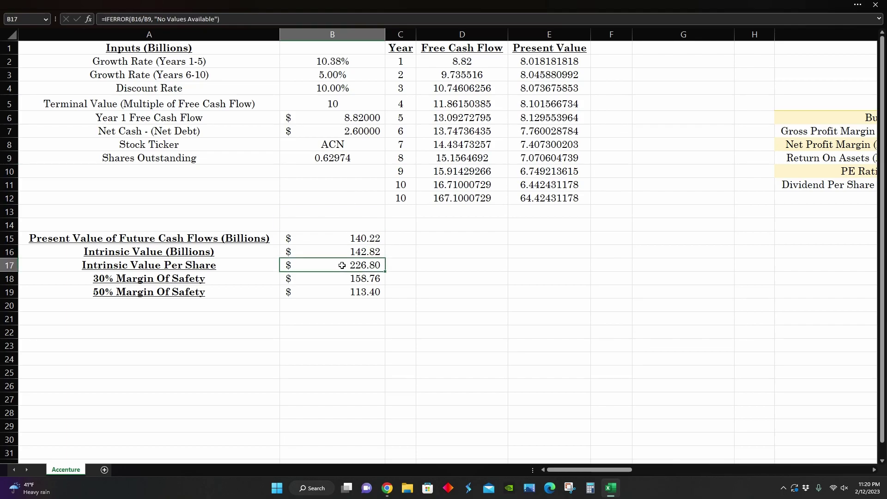
Check Accenture's current share price on its Robinhood page in Chrome, and return to the Excel valuation for comparison
click(387, 487)
click(129, 4)
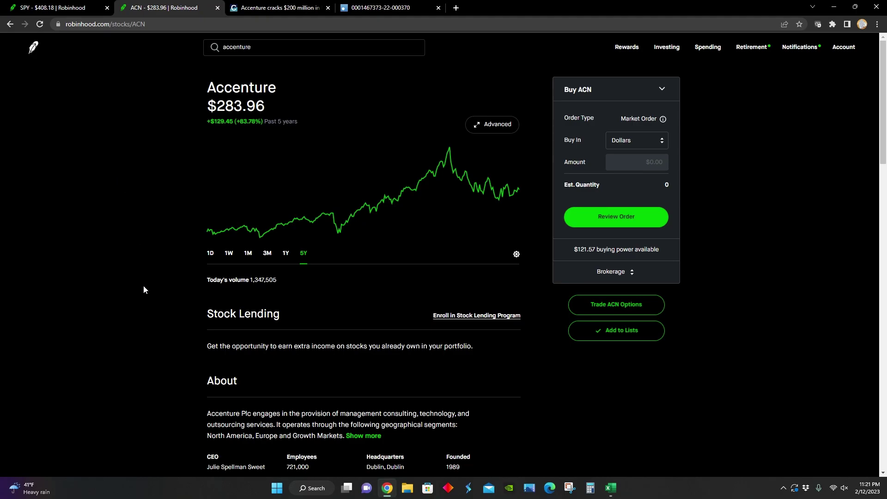
click(387, 488)
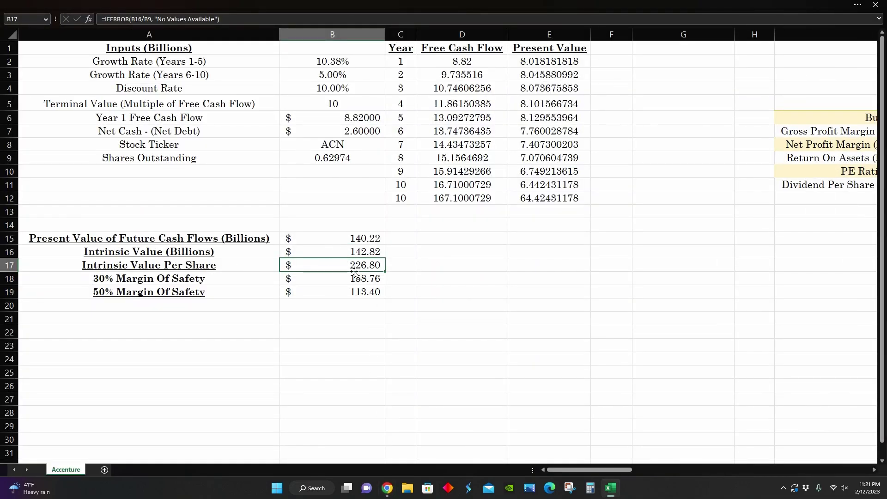
Review the Competitor Analysis table, comparing Accenture with IBM and Genpact on profit margins, return on assets, PE ratio and dividend per share
drag(577, 470, 614, 468)
click(554, 104)
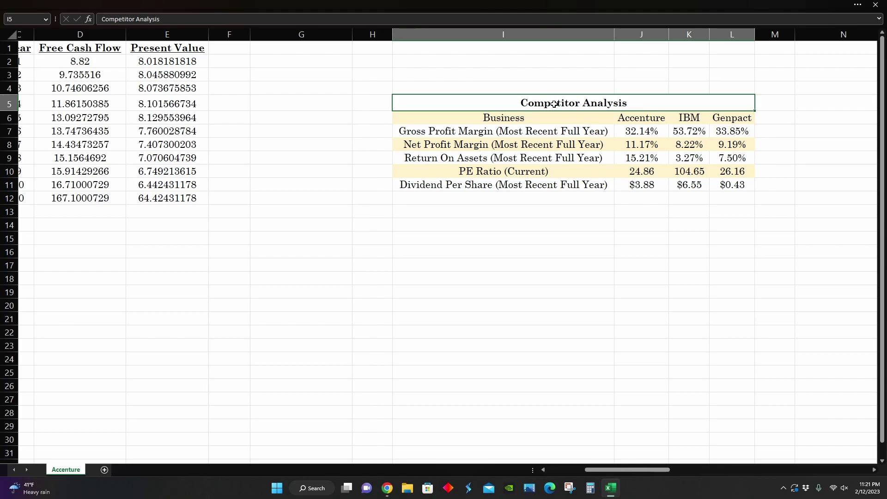
click(689, 118)
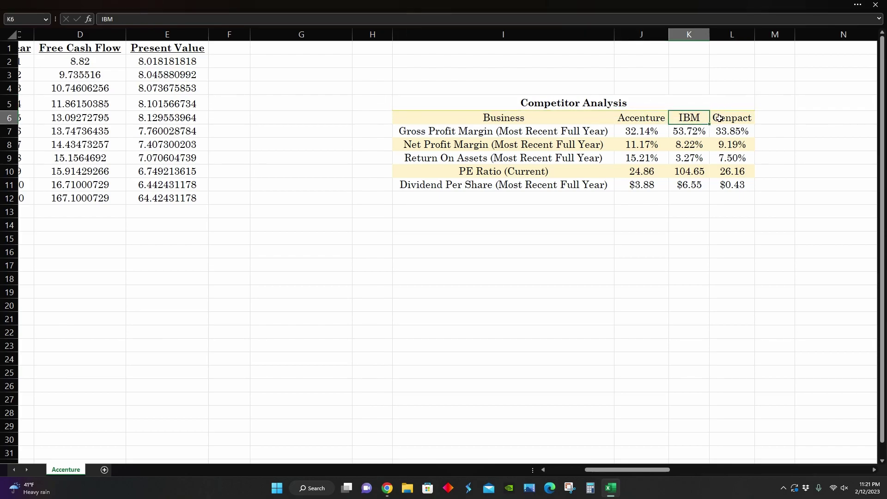
click(720, 119)
click(647, 133)
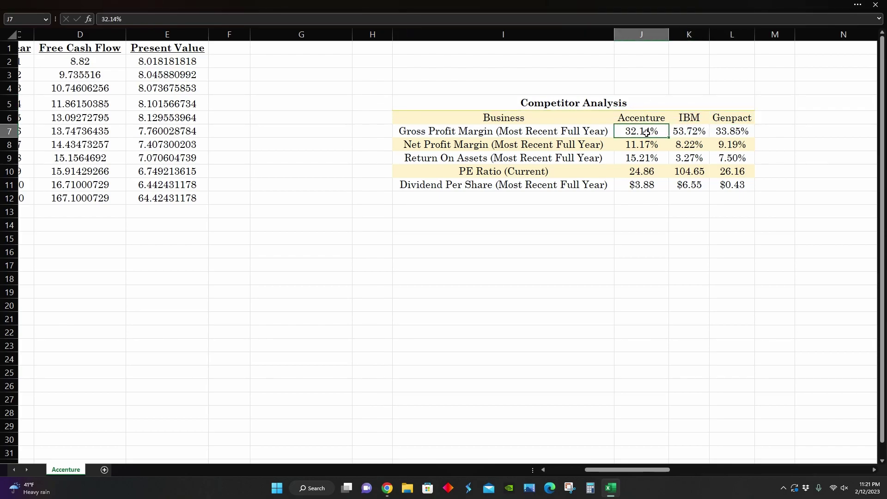
click(688, 130)
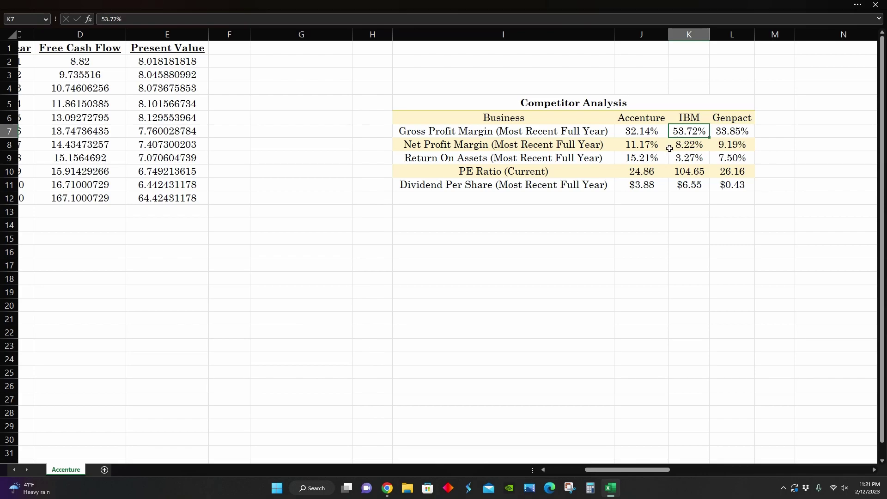
click(643, 147)
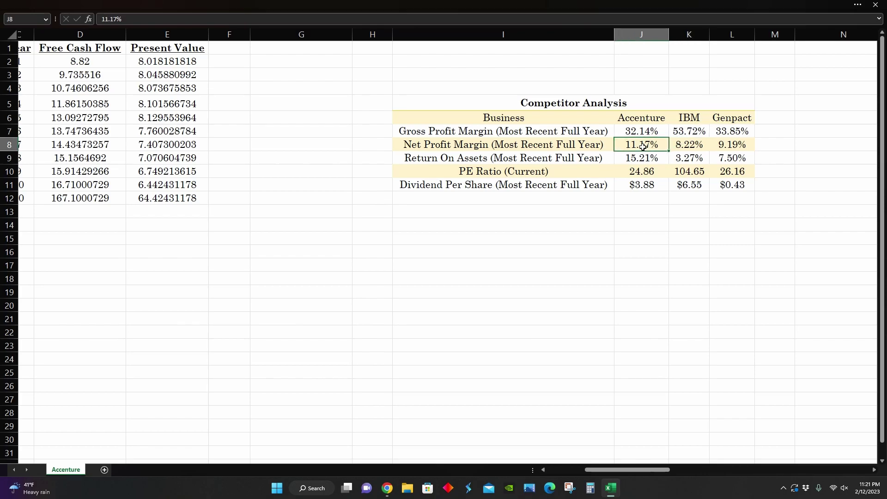
click(642, 157)
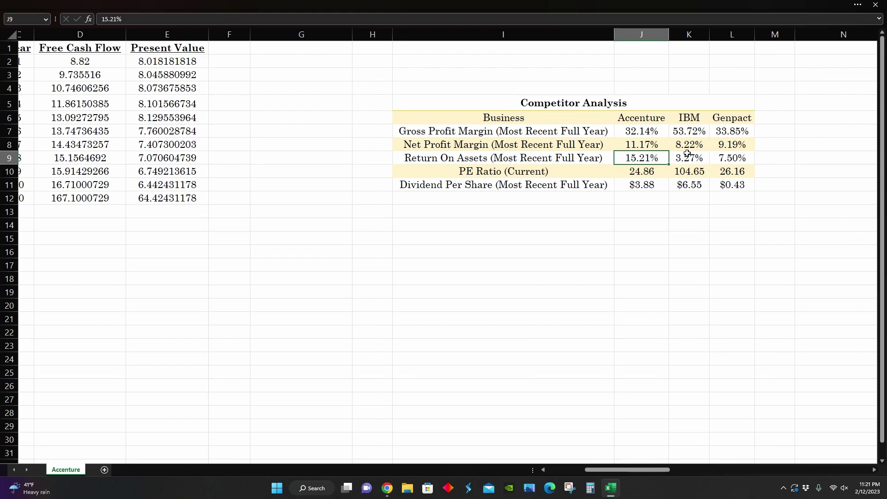
click(630, 172)
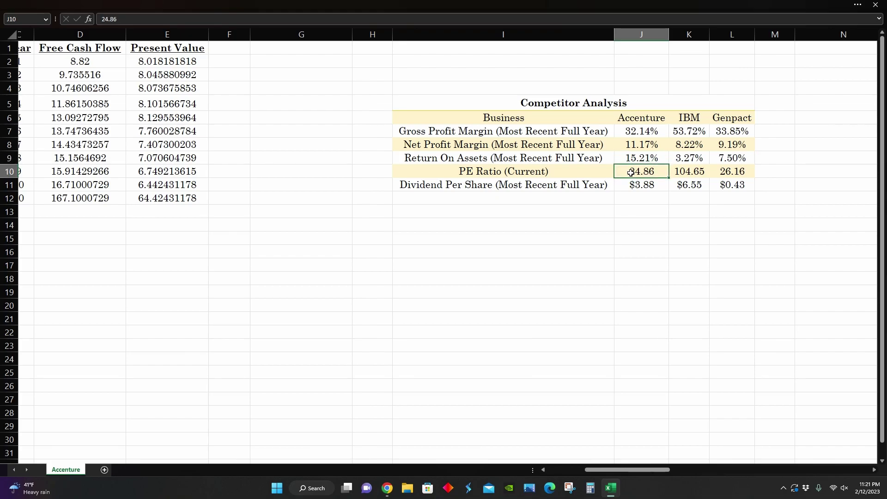
click(634, 186)
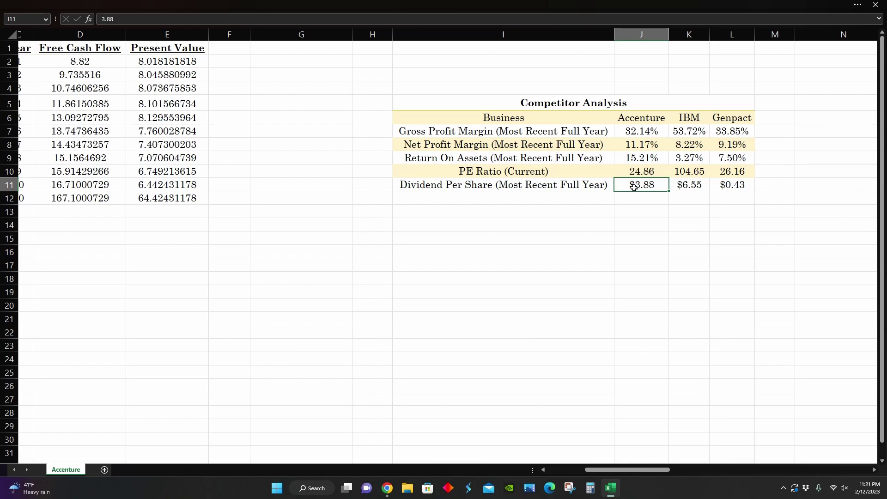
Re-examine Accenture's net profit margin and compare its PE ratio with IBM's in the Competitor Analysis table
click(597, 104)
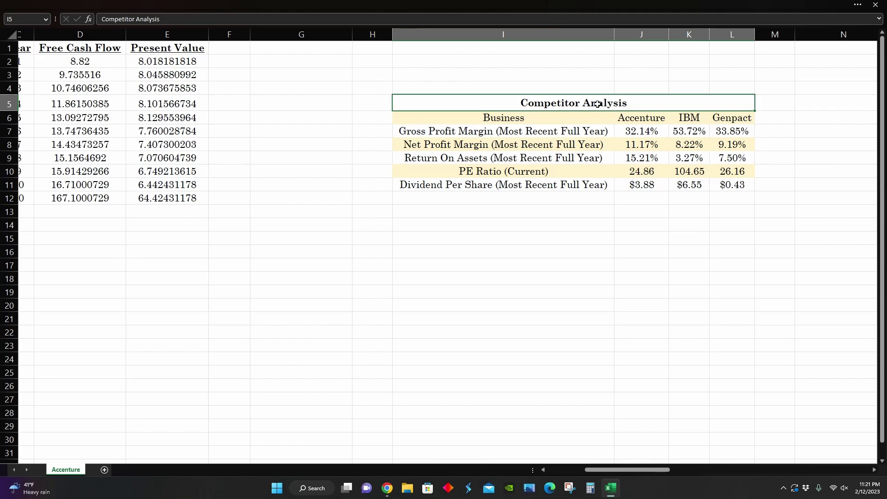
click(640, 143)
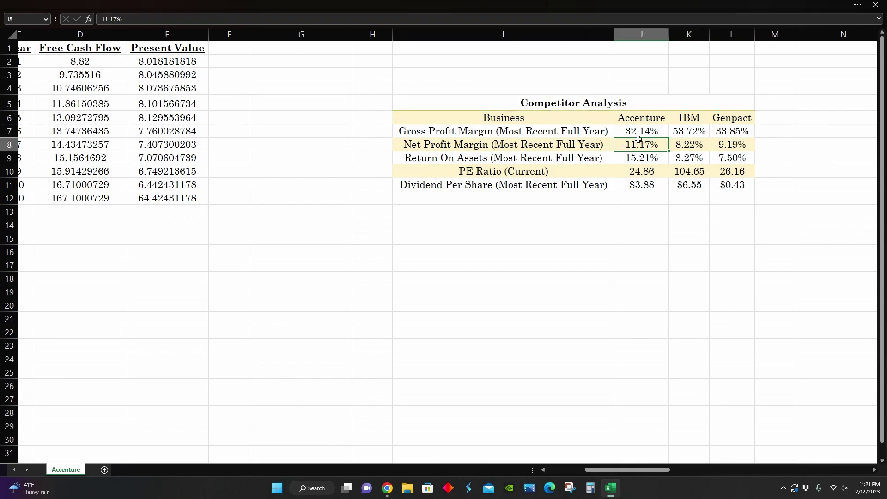
click(642, 174)
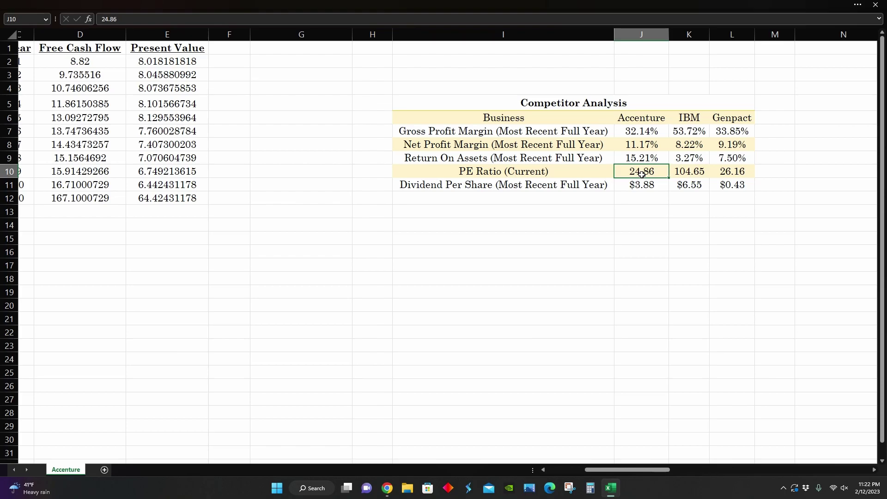
click(678, 173)
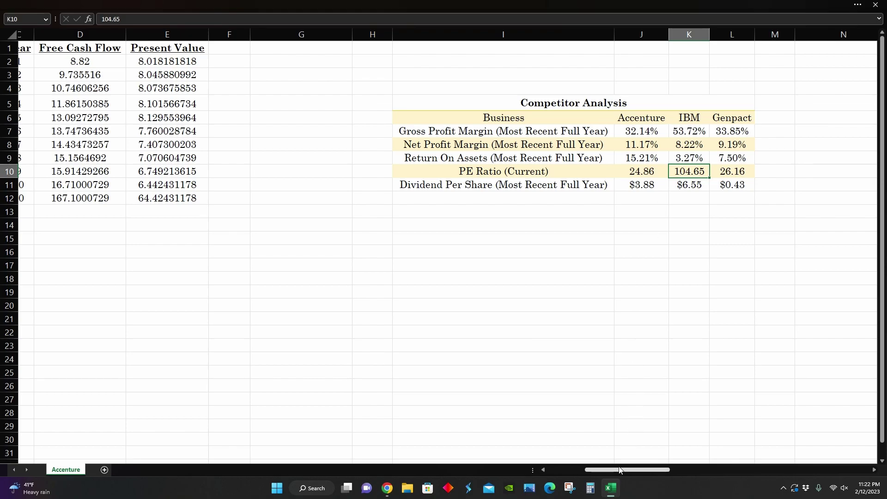
Return to the valuation inputs in column B and inspect the growth rate for years 1-5
drag(616, 471, 578, 471)
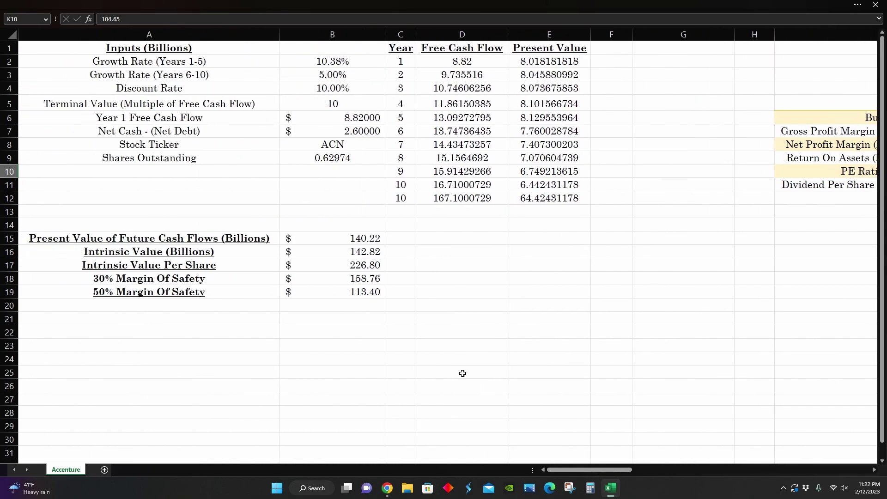
click(343, 192)
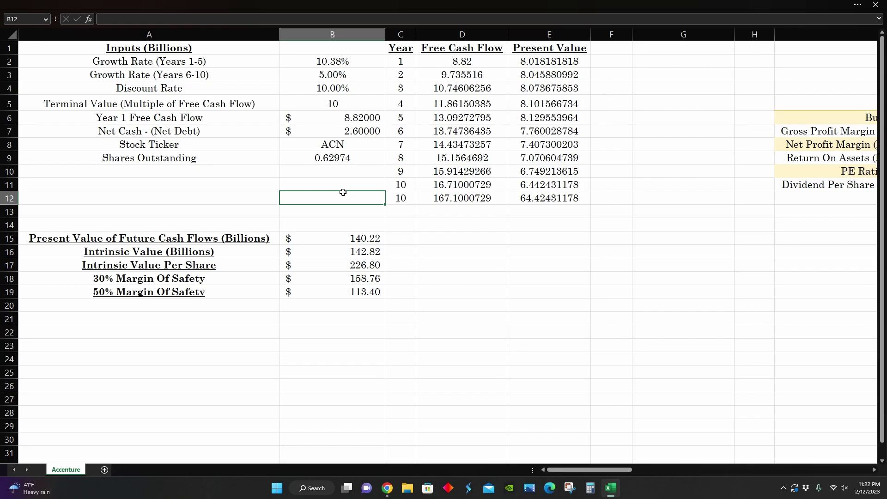
click(328, 88)
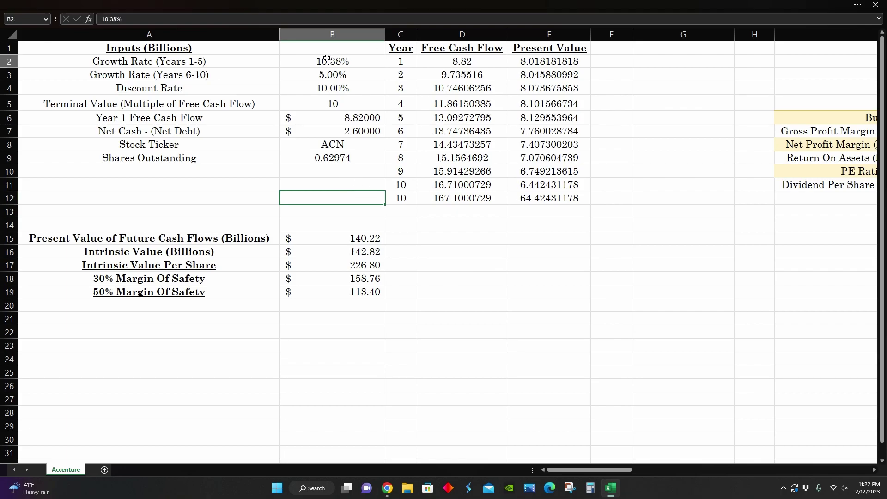
click(326, 59)
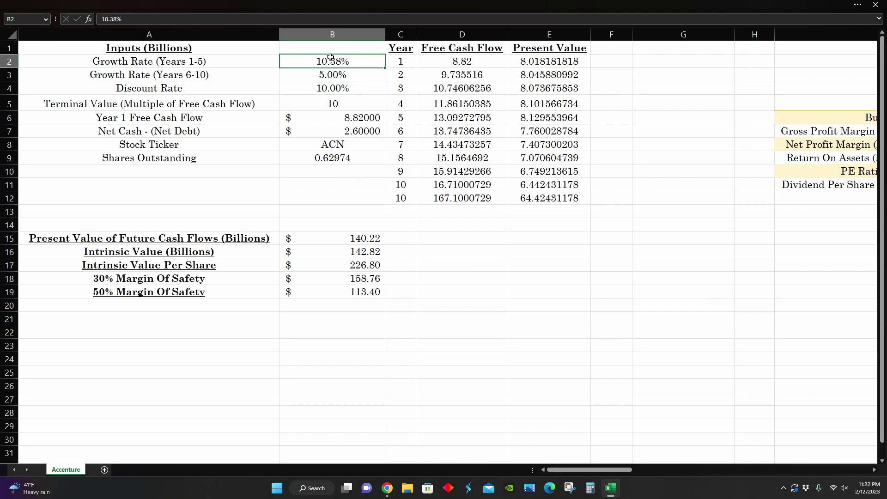
Compare Accenture and Adobe in the Companies Ranked tables for share price versus intrinsic value and years 1-5 growth rate
drag(561, 470, 697, 473)
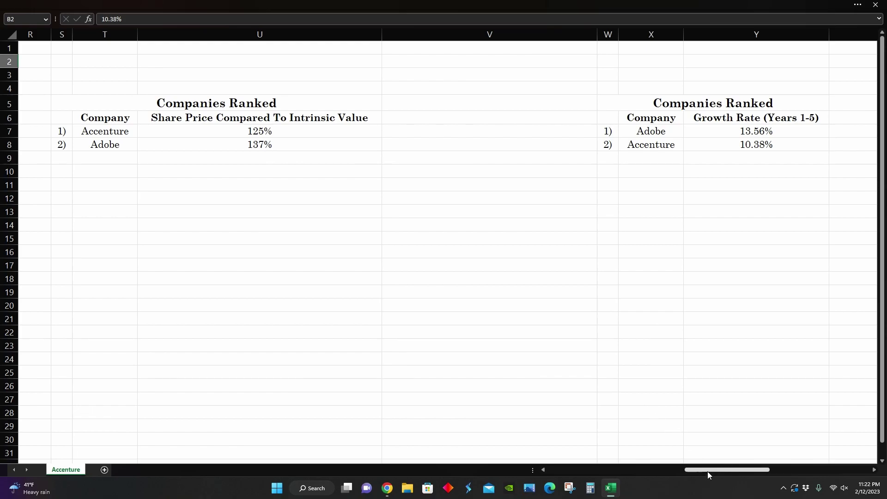
click(202, 129)
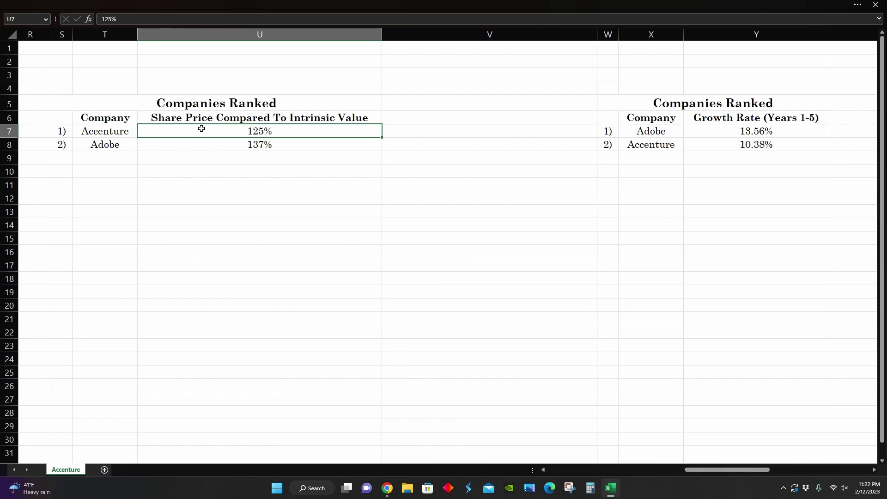
click(204, 147)
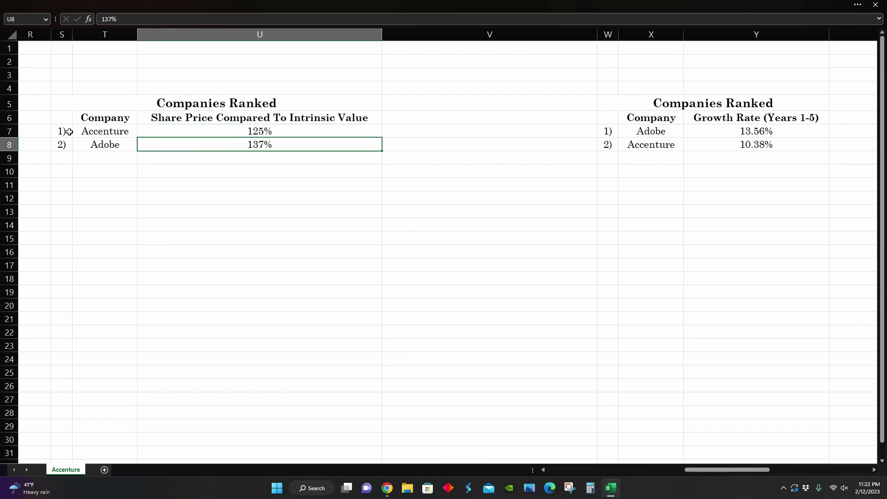
click(64, 132)
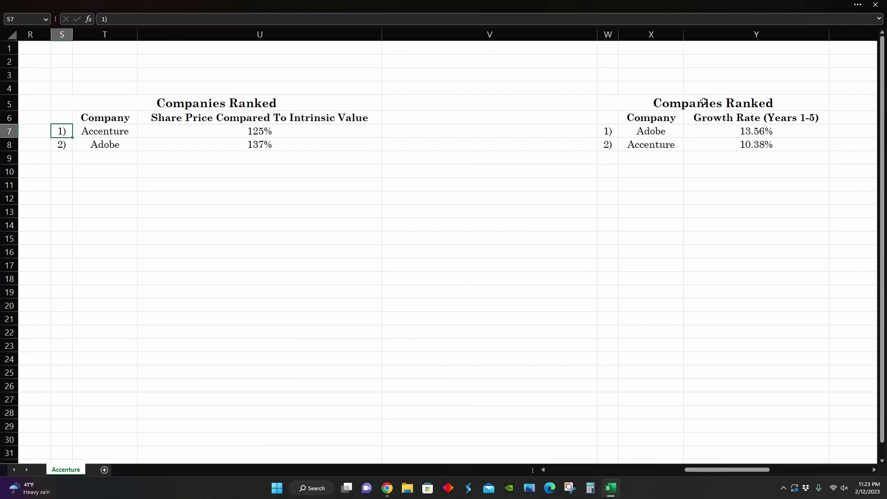
click(729, 104)
click(200, 97)
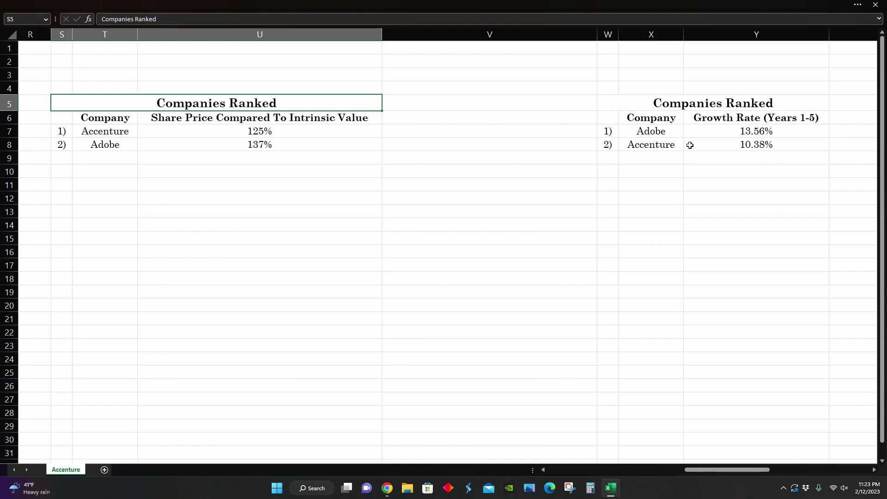
click(709, 144)
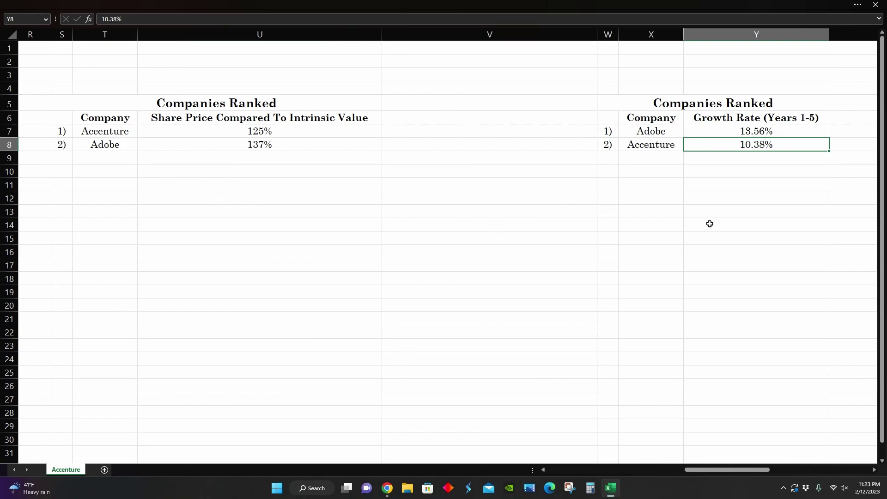
Examine the Companies Ranked tables for gross profitability, net profitability and five-year stock performance of Adobe and Accenture
drag(700, 470, 793, 471)
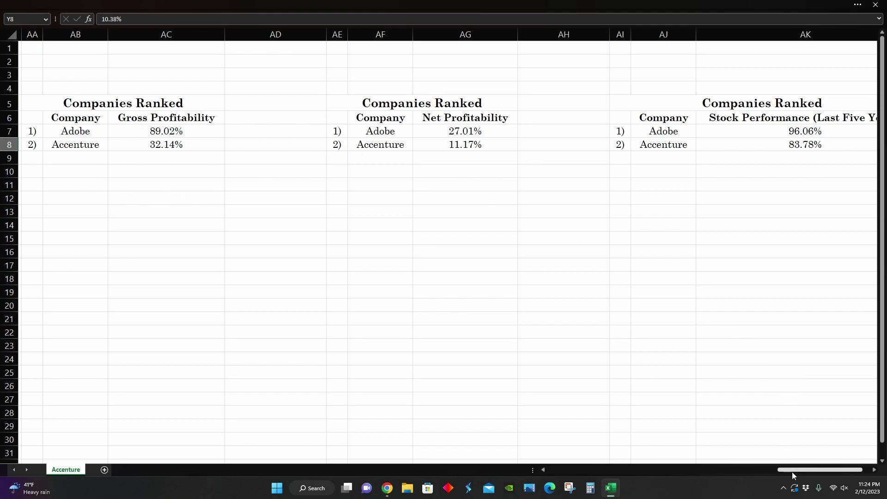
drag(793, 470, 814, 475)
click(670, 108)
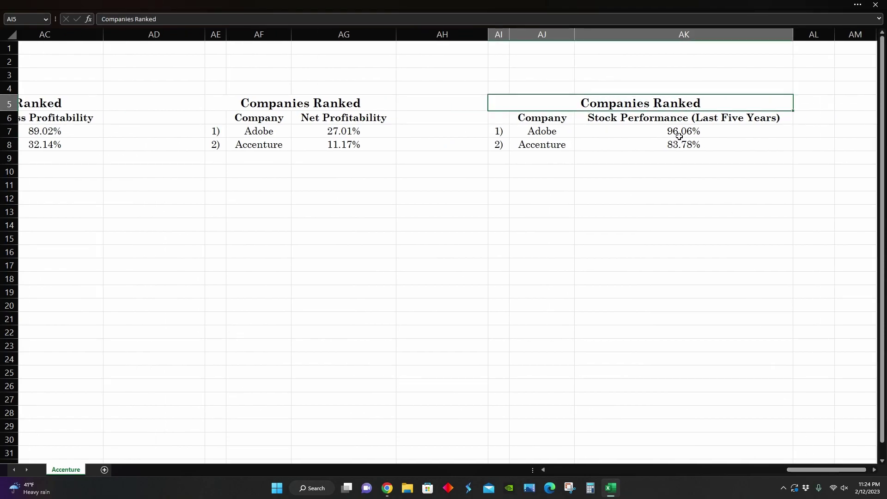
click(666, 144)
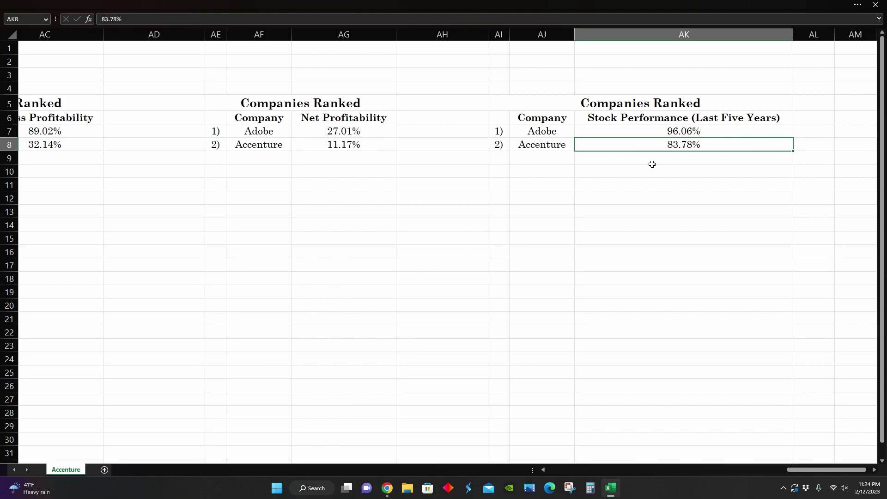
Go back to the start of the valuation sheet and switch to Accenture's Robinhood stock page in Chrome
drag(805, 472, 670, 473)
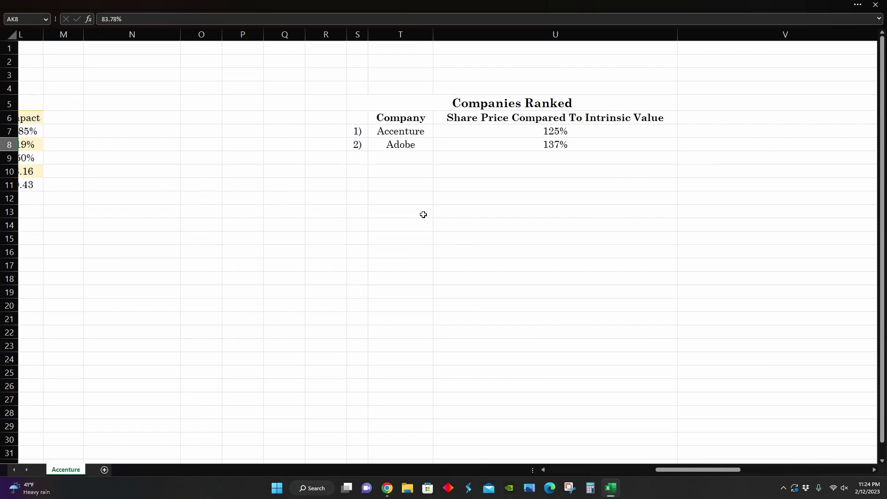
drag(683, 469, 573, 472)
click(387, 488)
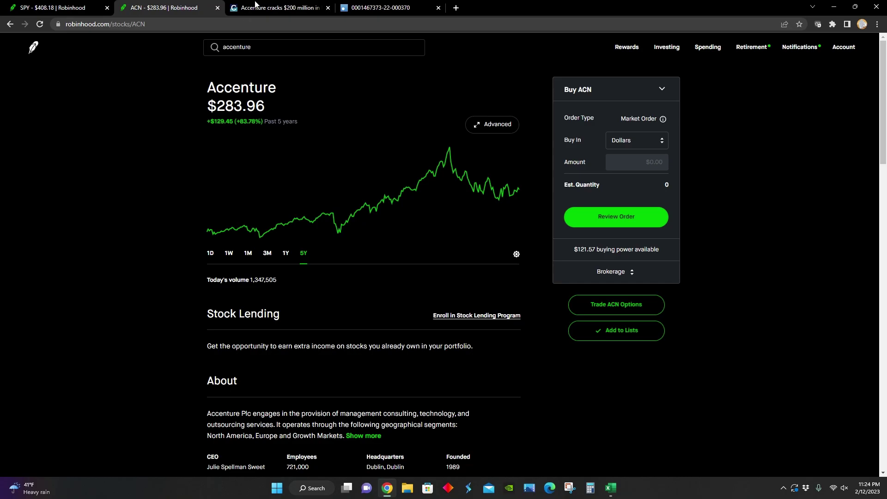
click(263, 6)
click(167, 7)
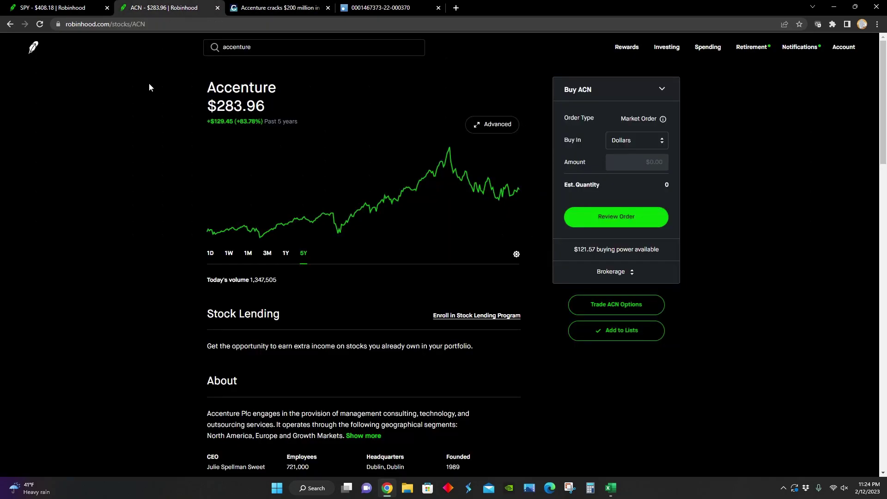